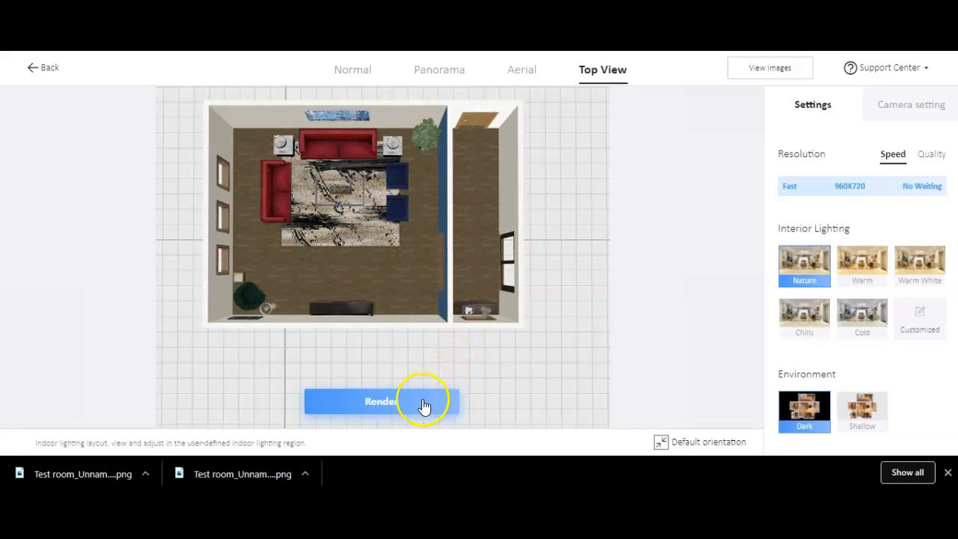
Switch to the Aerial view and orbit around the room to inspect it from above.
{"action": "left_click", "coordinate": [523, 73]}
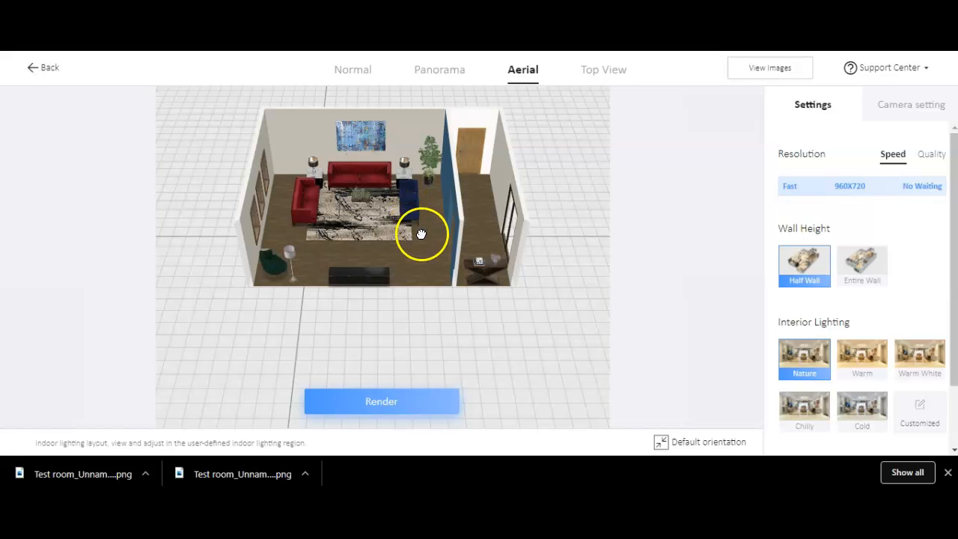
{"action": "mouse_move", "coordinate": [425, 234]}
{"action": "left_mouse_down"}
{"action": "mouse_move", "coordinate": [389, 240]}
{"action": "mouse_move", "coordinate": [367, 182]}
{"action": "mouse_move", "coordinate": [372, 130]}
{"action": "mouse_move", "coordinate": [355, 160]}
{"action": "mouse_move", "coordinate": [396, 174]}
{"action": "left_mouse_up"}
{"action": "left_click_drag", "start_coordinate": [427, 211], "coordinate": [302, 204]}
{"action": "left_click_drag", "start_coordinate": [434, 236], "coordinate": [363, 223]}
{"action": "mouse_move", "coordinate": [440, 245]}
{"action": "left_mouse_down"}
{"action": "mouse_move", "coordinate": [391, 234]}
{"action": "mouse_move", "coordinate": [387, 220]}
{"action": "left_mouse_up"}
{"action": "mouse_move", "coordinate": [428, 249]}
{"action": "left_mouse_down"}
{"action": "mouse_move", "coordinate": [381, 248]}
{"action": "mouse_move", "coordinate": [375, 230]}
{"action": "left_mouse_up"}
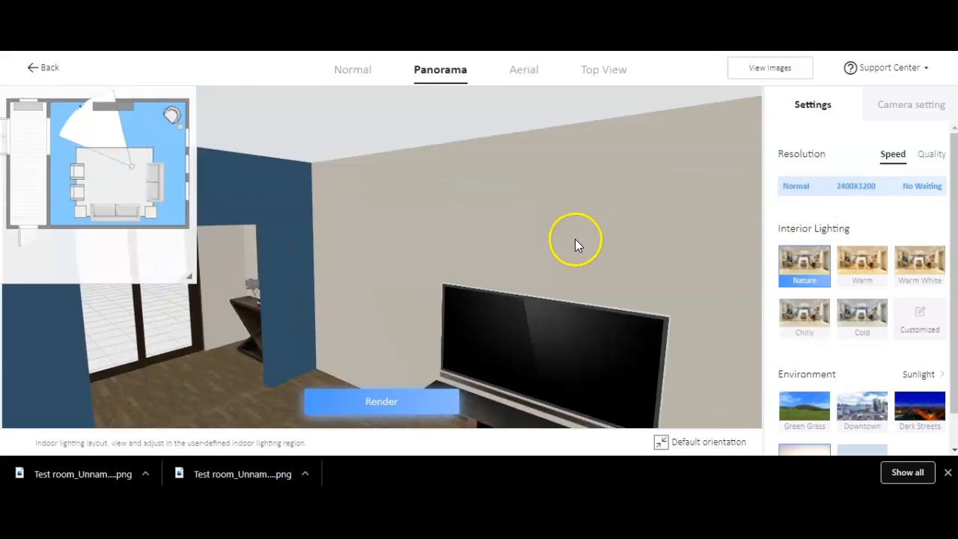
Render a panorama at HD 6000X3000 quality with the camera aimed toward the TV wall.
{"action": "left_click_drag", "start_coordinate": [84, 113], "coordinate": [112, 170]}
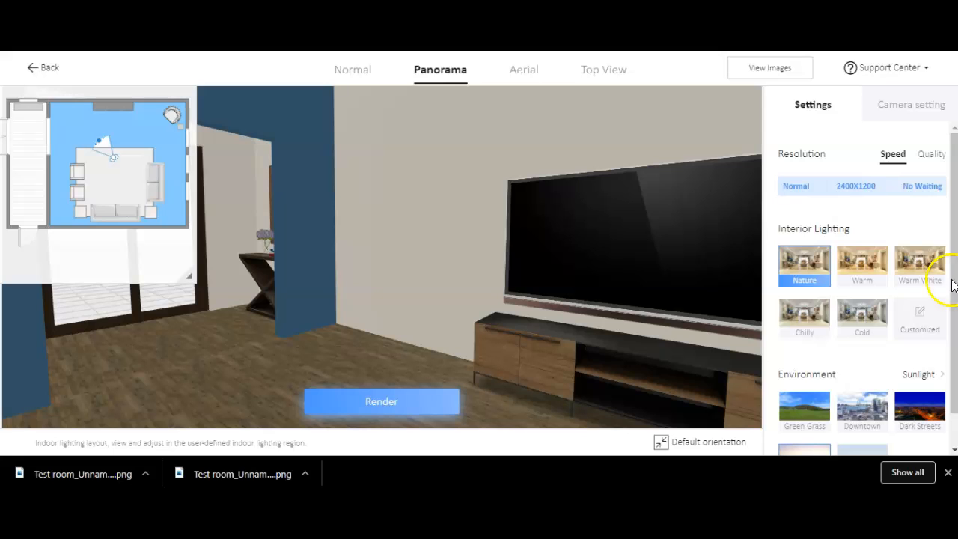
{"action": "left_click", "coordinate": [930, 155]}
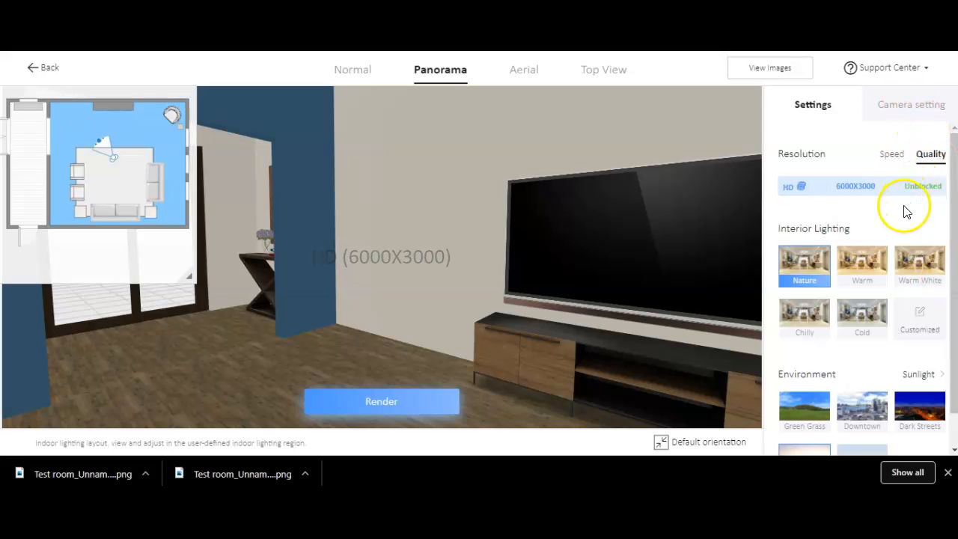
{"action": "left_click", "coordinate": [876, 256]}
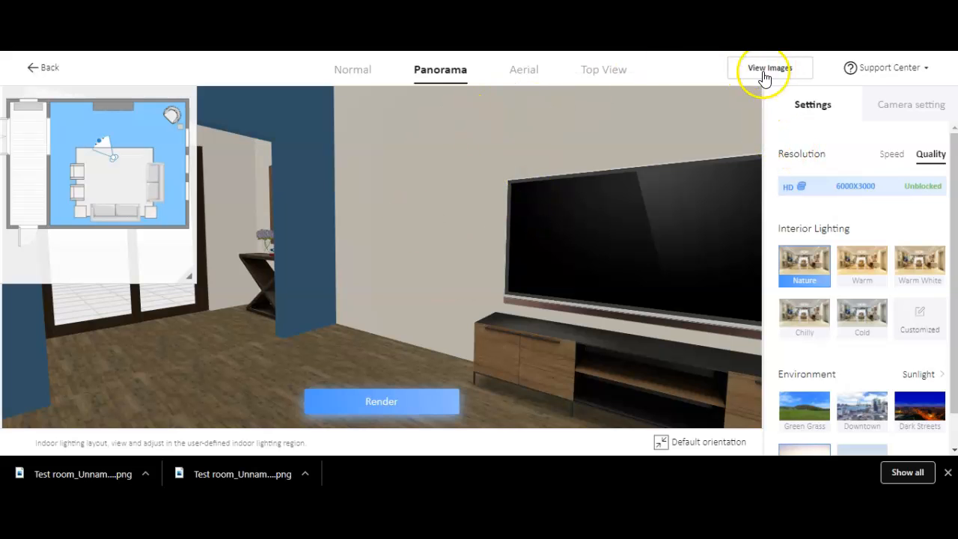
{"action": "left_click", "coordinate": [381, 404]}
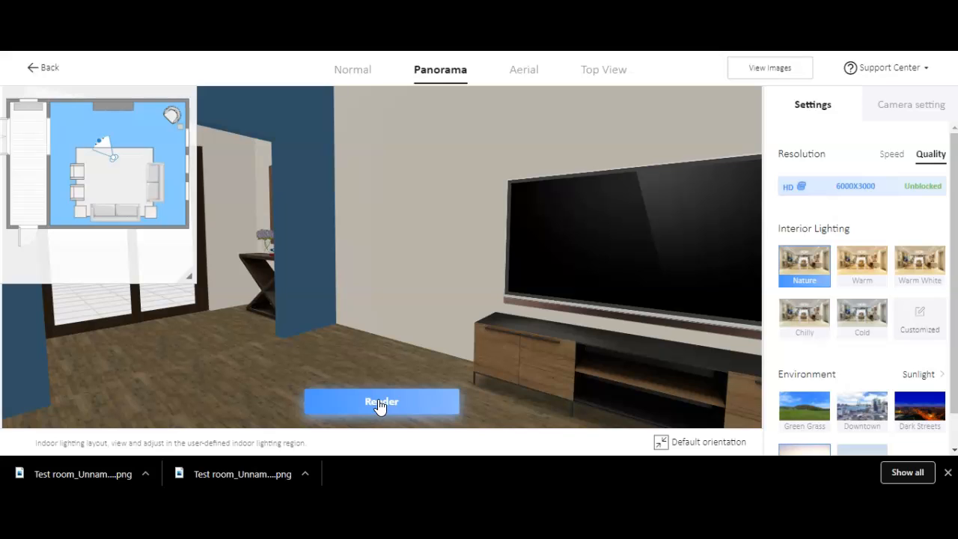
Open the image gallery and view the details of the rendered panorama.
{"action": "left_click", "coordinate": [767, 66]}
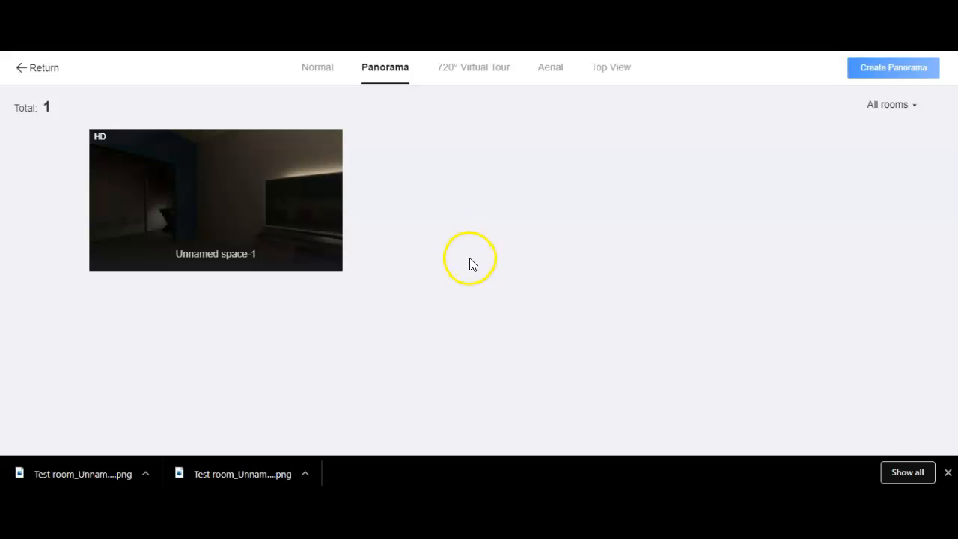
{"action": "mouse_move", "coordinate": [189, 211]}
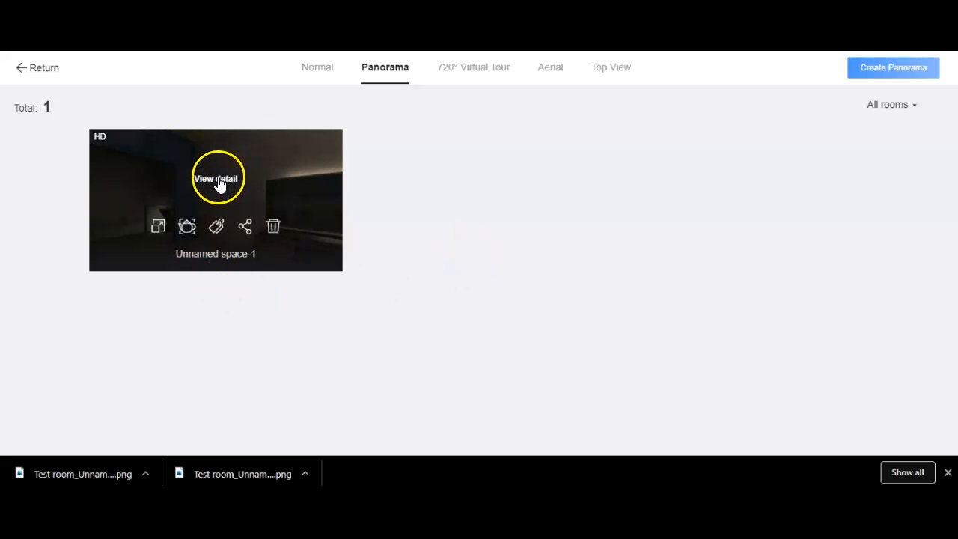
{"action": "left_click", "coordinate": [218, 181]}
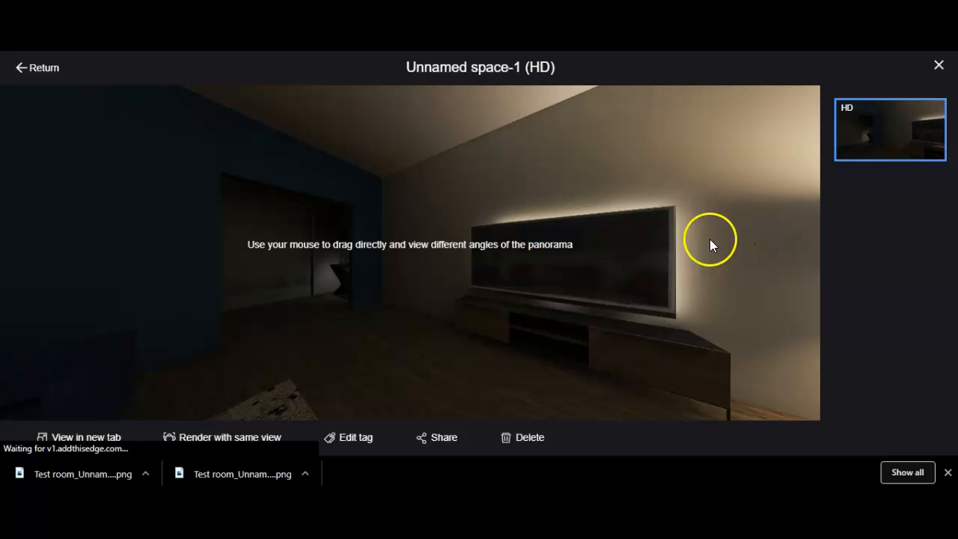
Look around the rendered panorama from different angles, then return to the gallery.
{"action": "mouse_move", "coordinate": [456, 227]}
{"action": "left_mouse_down"}
{"action": "mouse_move", "coordinate": [416, 209]}
{"action": "mouse_move", "coordinate": [338, 218]}
{"action": "left_mouse_up"}
{"action": "left_click_drag", "start_coordinate": [496, 205], "coordinate": [327, 208]}
{"action": "mouse_move", "coordinate": [489, 220]}
{"action": "left_mouse_down"}
{"action": "mouse_move", "coordinate": [439, 212]}
{"action": "mouse_move", "coordinate": [279, 224]}
{"action": "left_mouse_up"}
{"action": "left_click_drag", "start_coordinate": [472, 259], "coordinate": [300, 243]}
{"action": "left_click_drag", "start_coordinate": [493, 260], "coordinate": [386, 270]}
{"action": "left_click_drag", "start_coordinate": [528, 250], "coordinate": [405, 251]}
{"action": "left_click_drag", "start_coordinate": [554, 241], "coordinate": [645, 231]}
{"action": "left_click_drag", "start_coordinate": [442, 263], "coordinate": [607, 240]}
{"action": "left_click_drag", "start_coordinate": [460, 257], "coordinate": [544, 243]}
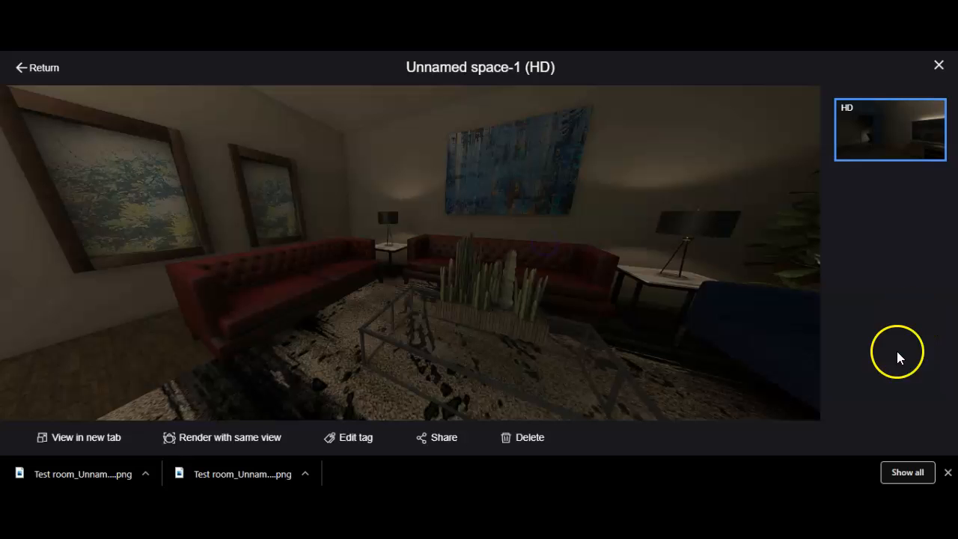
{"action": "left_click_drag", "start_coordinate": [487, 220], "coordinate": [599, 214]}
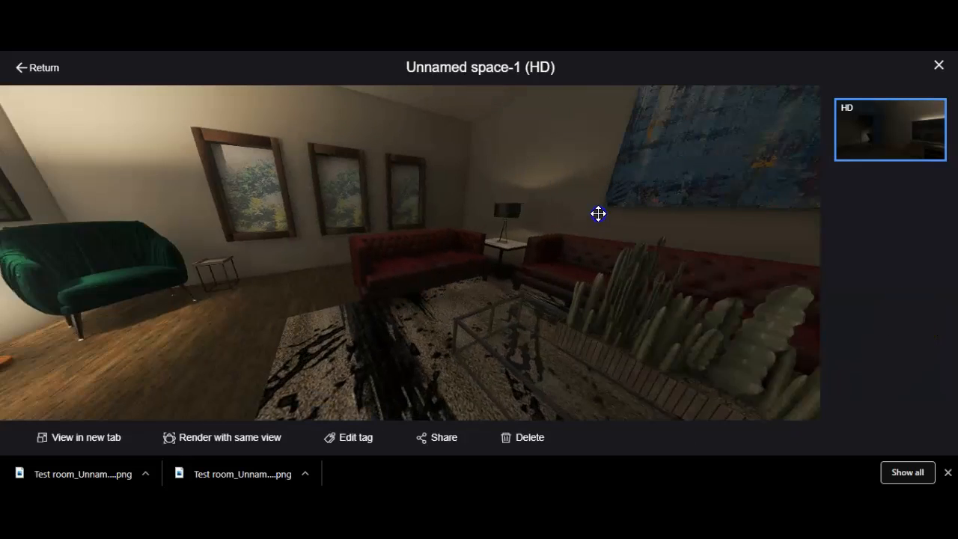
{"action": "left_click_drag", "start_coordinate": [442, 242], "coordinate": [528, 287]}
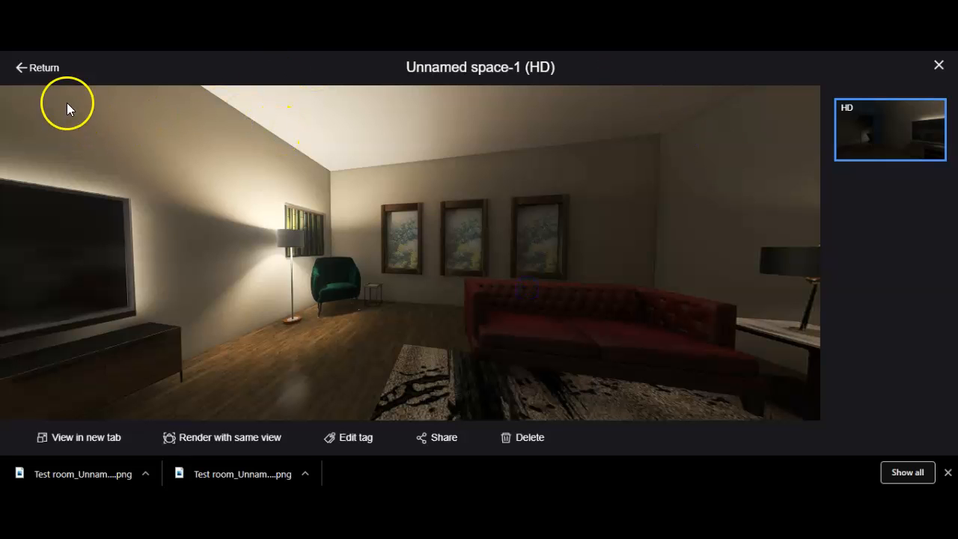
{"action": "left_click", "coordinate": [36, 69]}
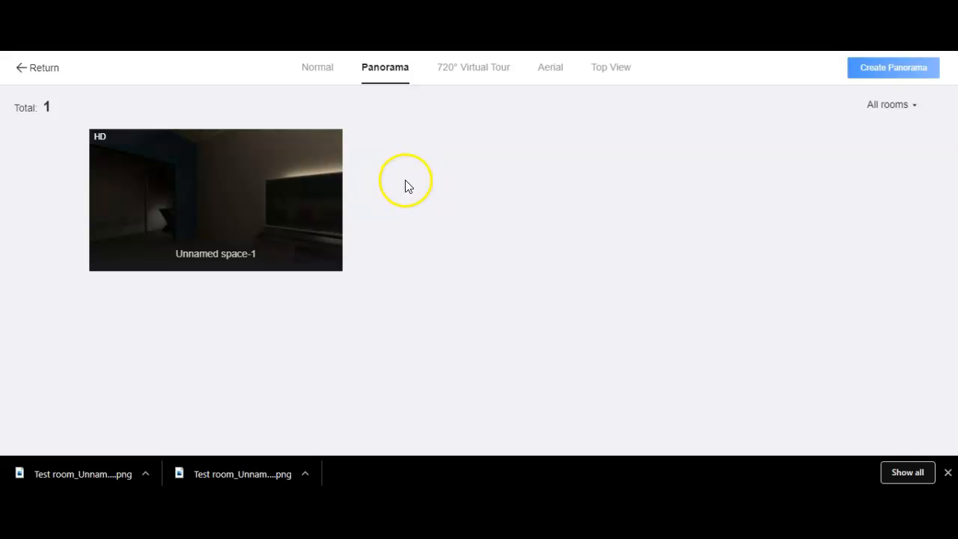
Create and generate a 720° Virtual Tour from the room's panorama starting point.
{"action": "left_click", "coordinate": [475, 69]}
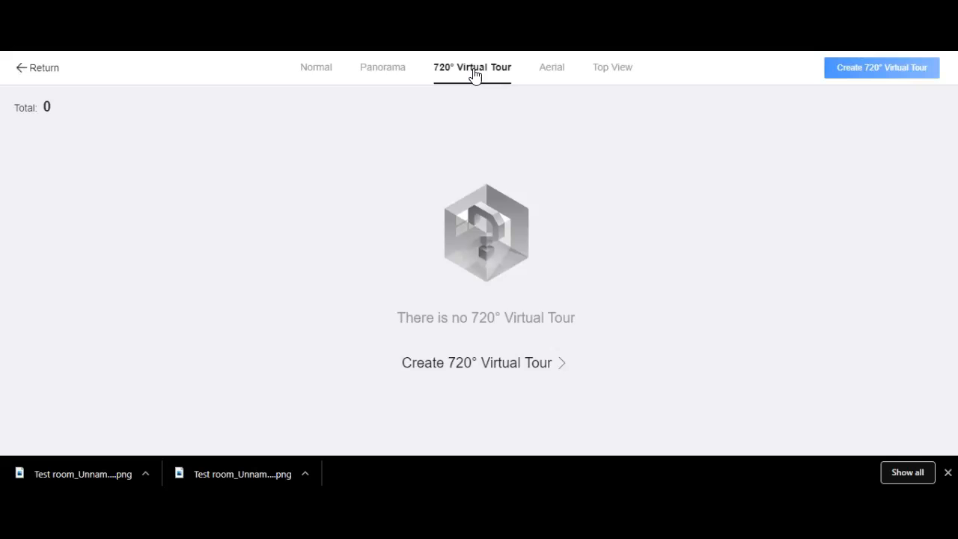
{"action": "left_click", "coordinate": [485, 363]}
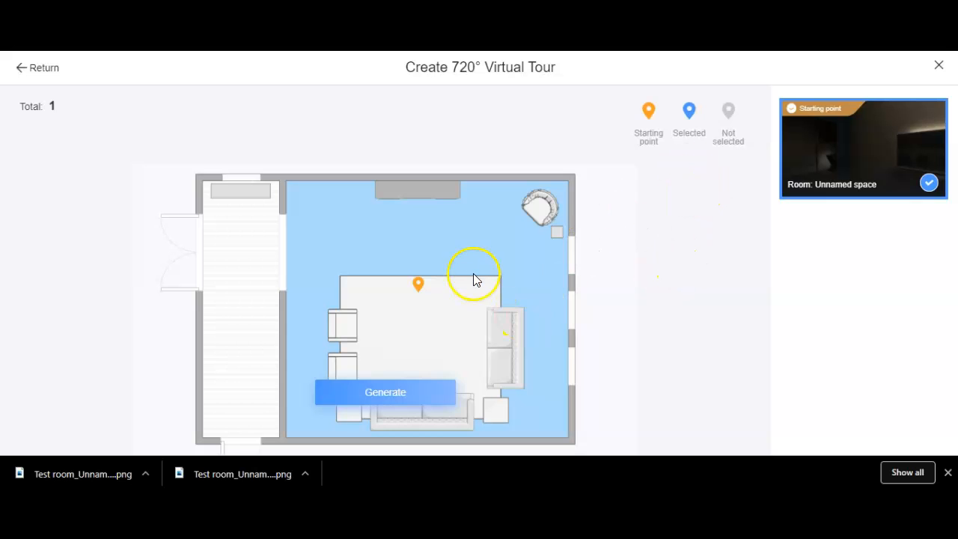
{"action": "mouse_move", "coordinate": [419, 294]}
{"action": "mouse_move", "coordinate": [840, 152]}
{"action": "left_click", "coordinate": [380, 392]}
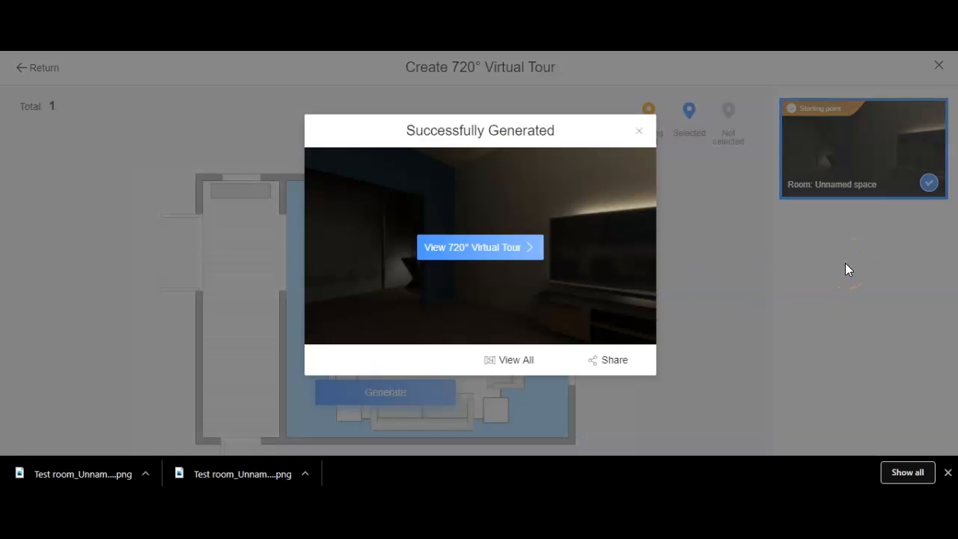
Open the generated 720° Virtual Tour and look around the room.
{"action": "left_click", "coordinate": [485, 253]}
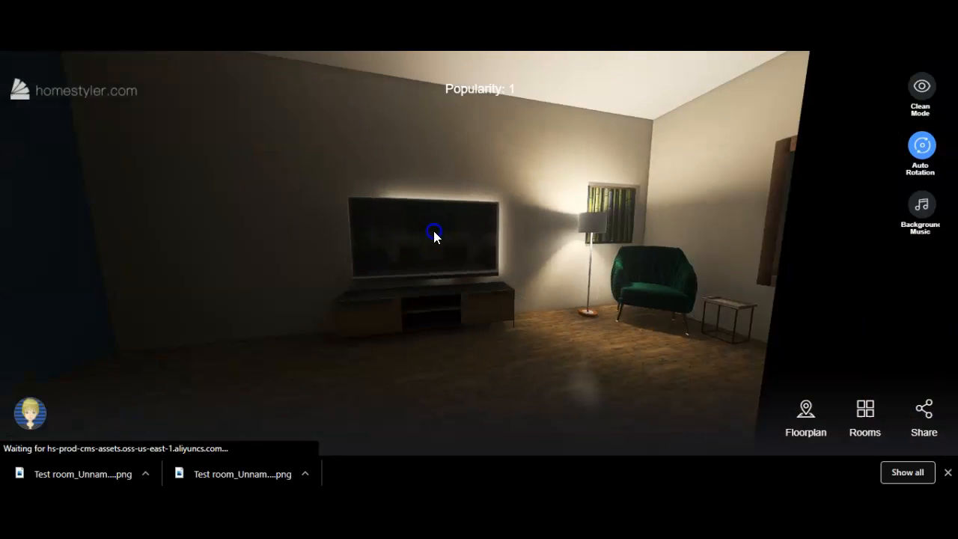
{"action": "left_click", "coordinate": [567, 225]}
{"action": "left_click", "coordinate": [564, 231]}
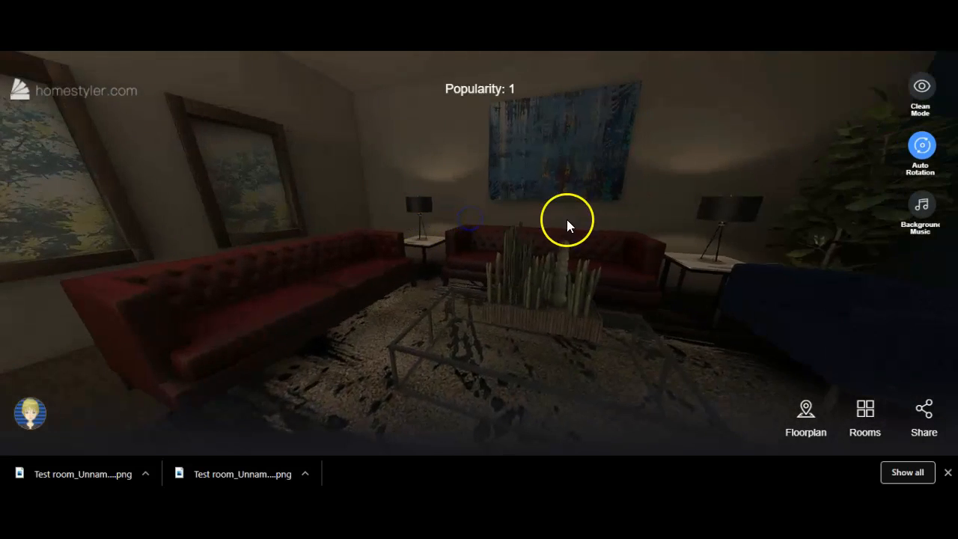
{"action": "left_click_drag", "start_coordinate": [567, 225], "coordinate": [453, 229]}
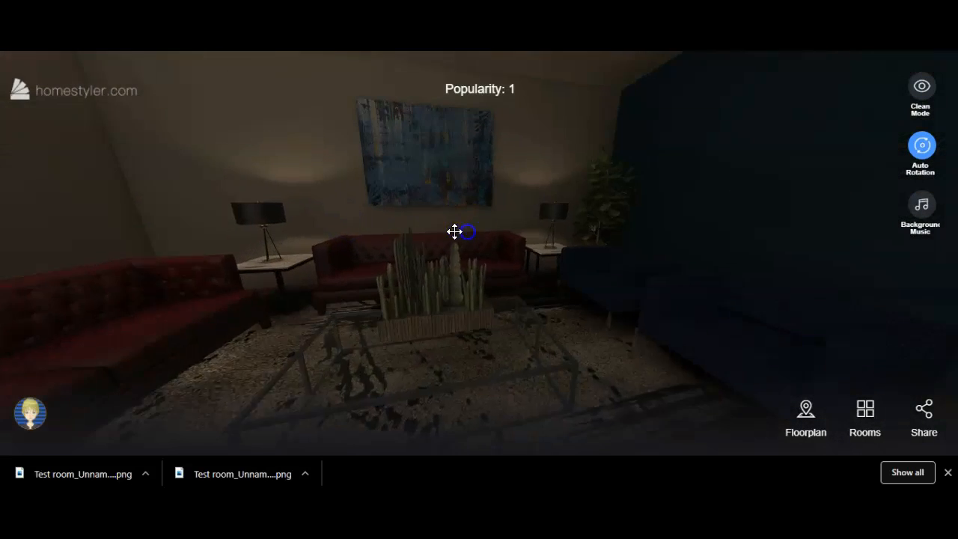
{"action": "left_click_drag", "start_coordinate": [547, 250], "coordinate": [371, 242]}
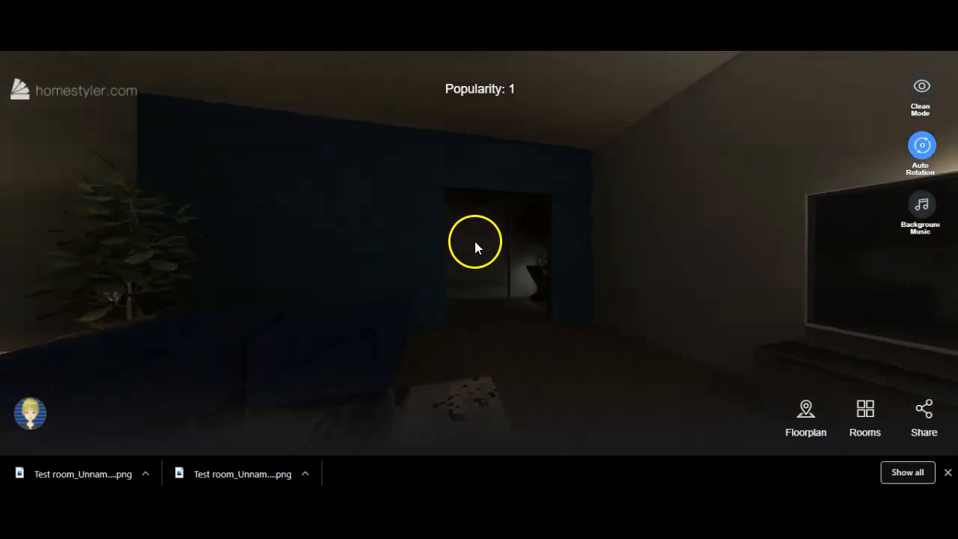
Turn off auto rotation in the virtual tour and toggle background music on and off.
{"action": "left_click", "coordinate": [920, 212]}
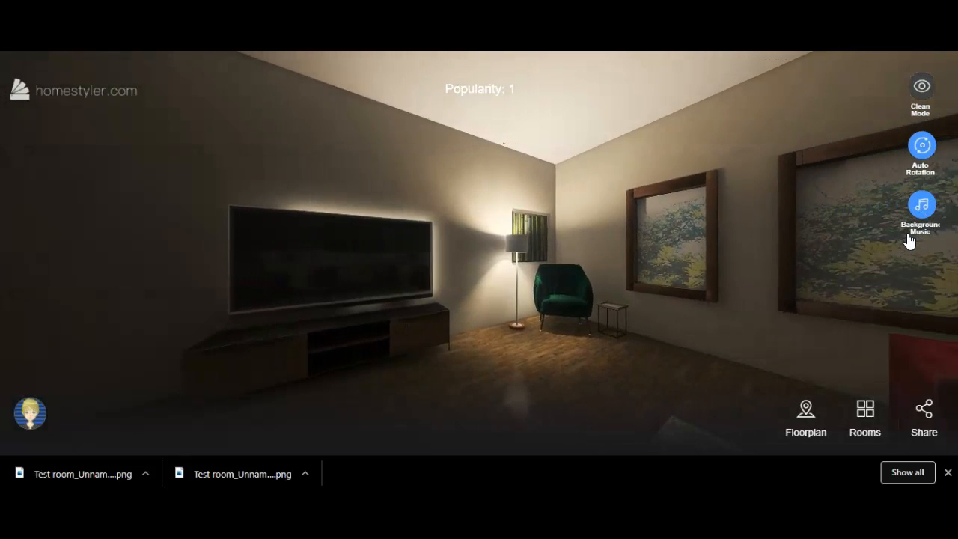
{"action": "left_click", "coordinate": [906, 238]}
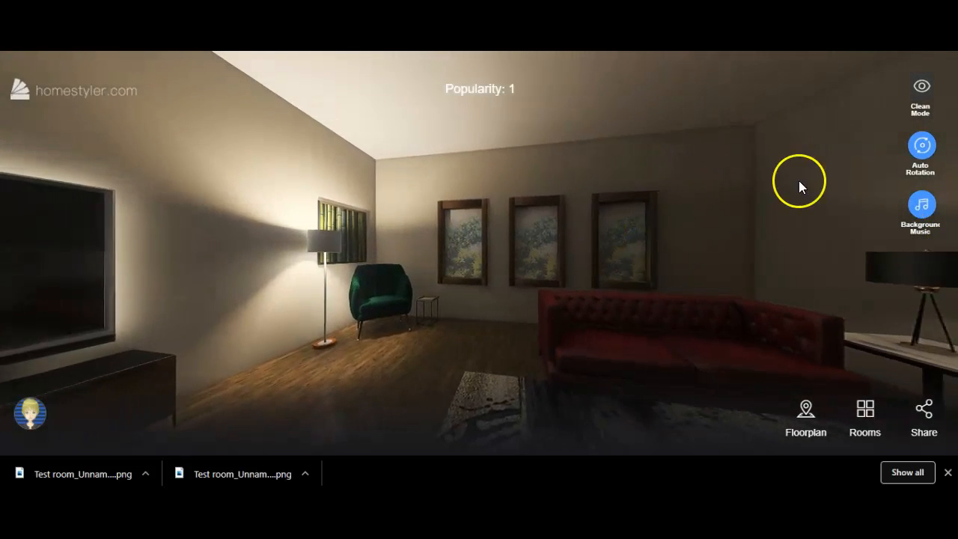
{"action": "left_click", "coordinate": [923, 147]}
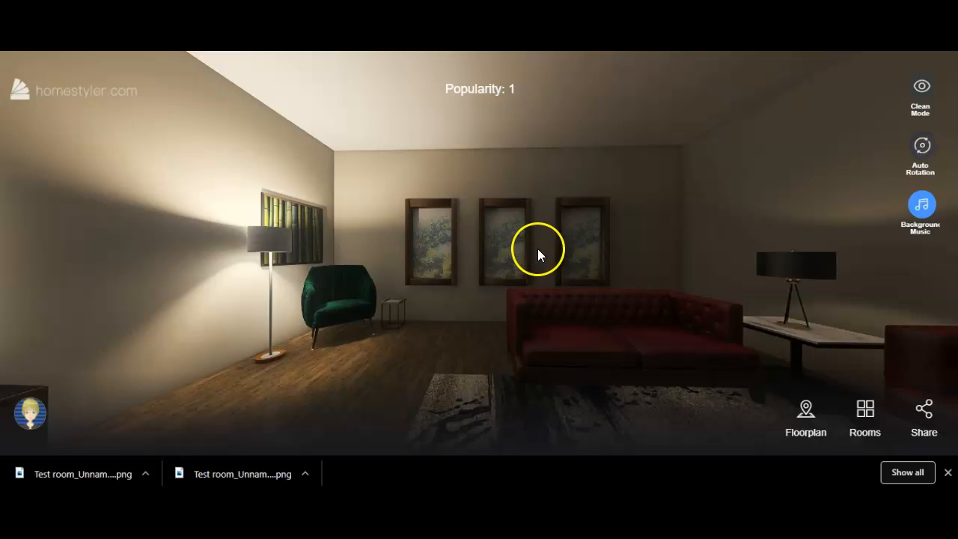
{"action": "left_click_drag", "start_coordinate": [537, 252], "coordinate": [612, 231]}
{"action": "left_click_drag", "start_coordinate": [478, 260], "coordinate": [594, 252]}
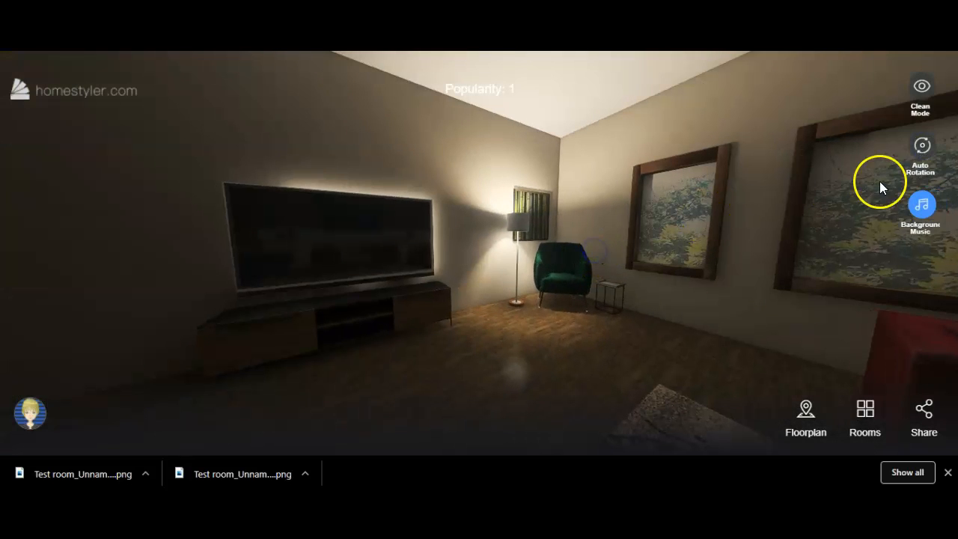
{"action": "left_click", "coordinate": [912, 215]}
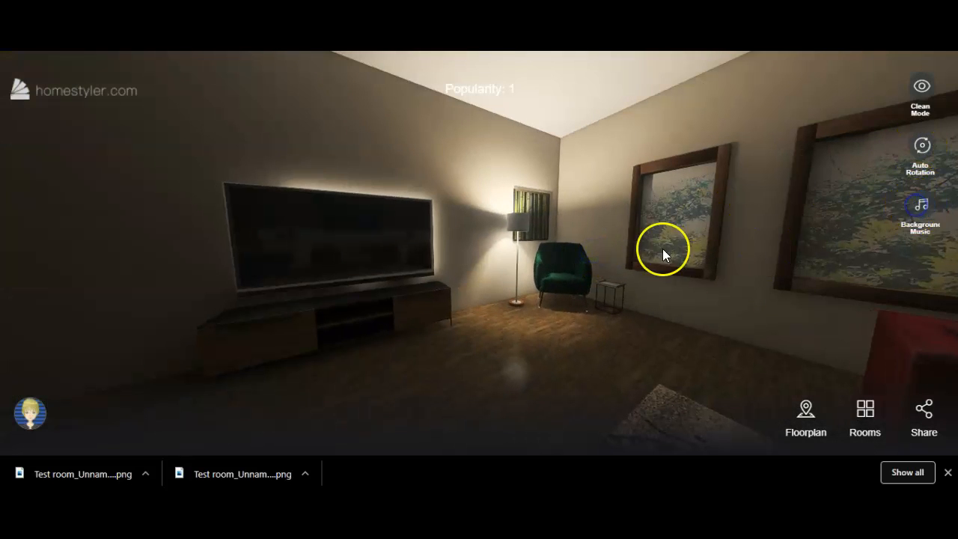
Show and hide the tour's floorplan and rooms overviews.
{"action": "left_click", "coordinate": [804, 411]}
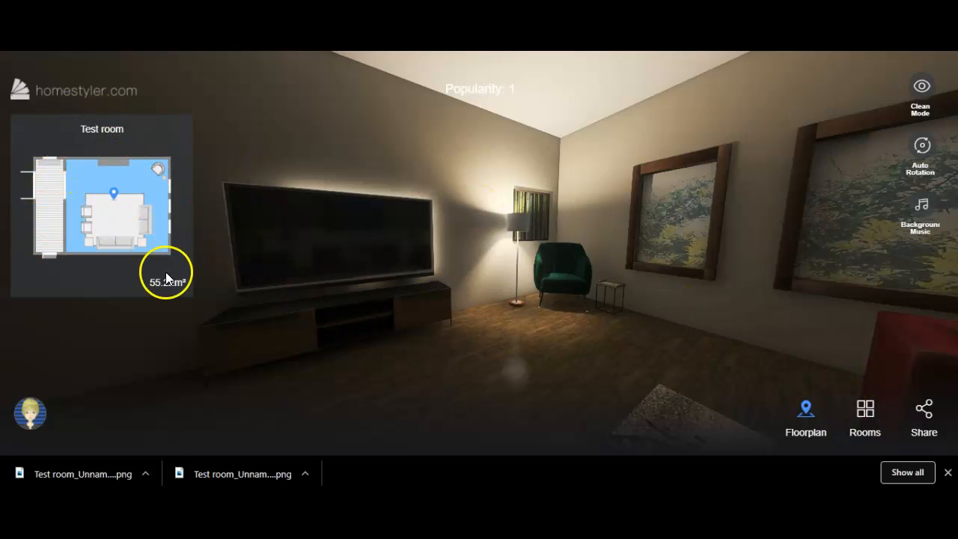
{"action": "left_click", "coordinate": [805, 411]}
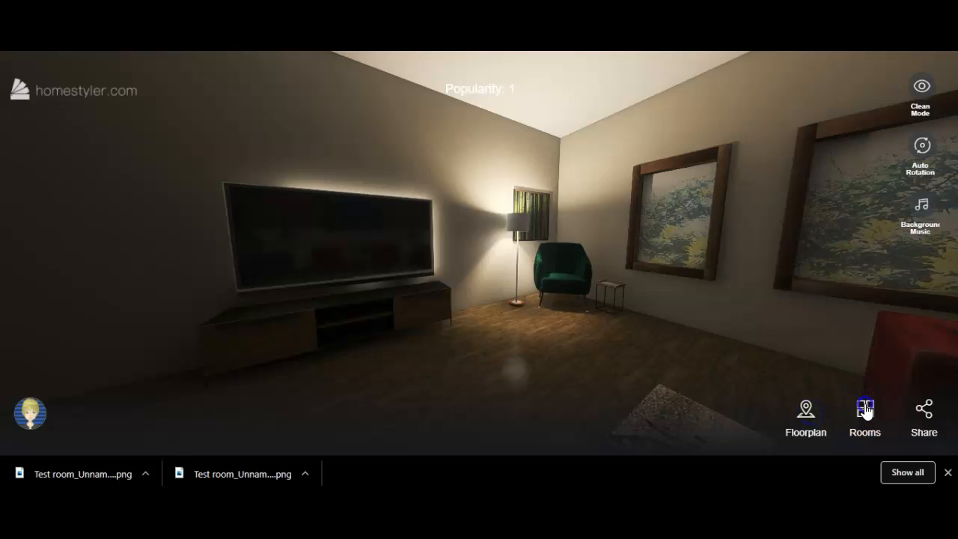
{"action": "left_click", "coordinate": [865, 410]}
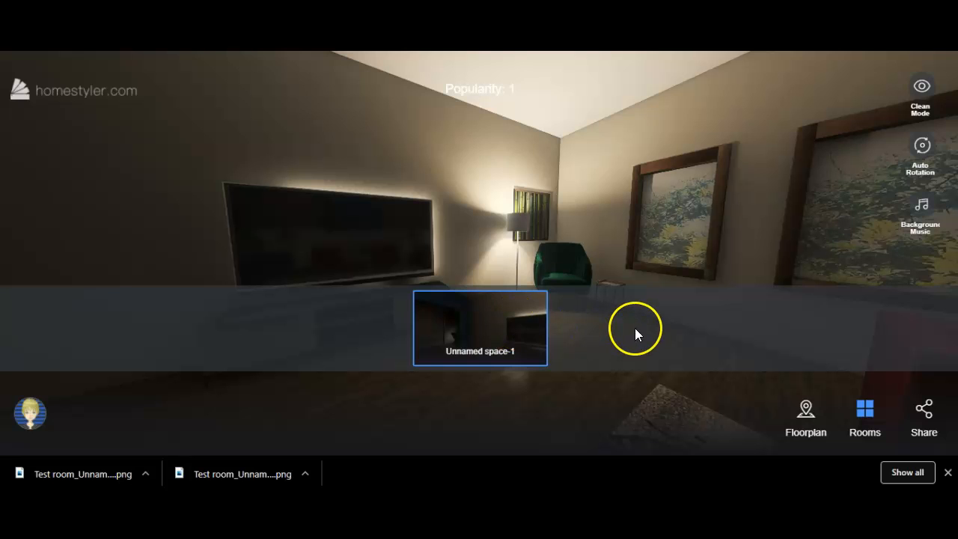
{"action": "left_click", "coordinate": [868, 419]}
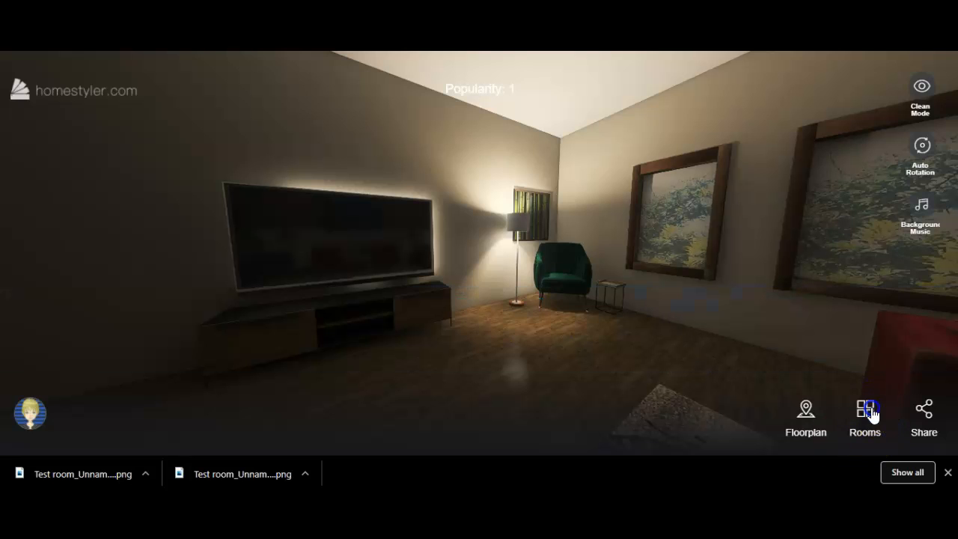
Open the design's share options and close them again.
{"action": "left_click", "coordinate": [923, 423]}
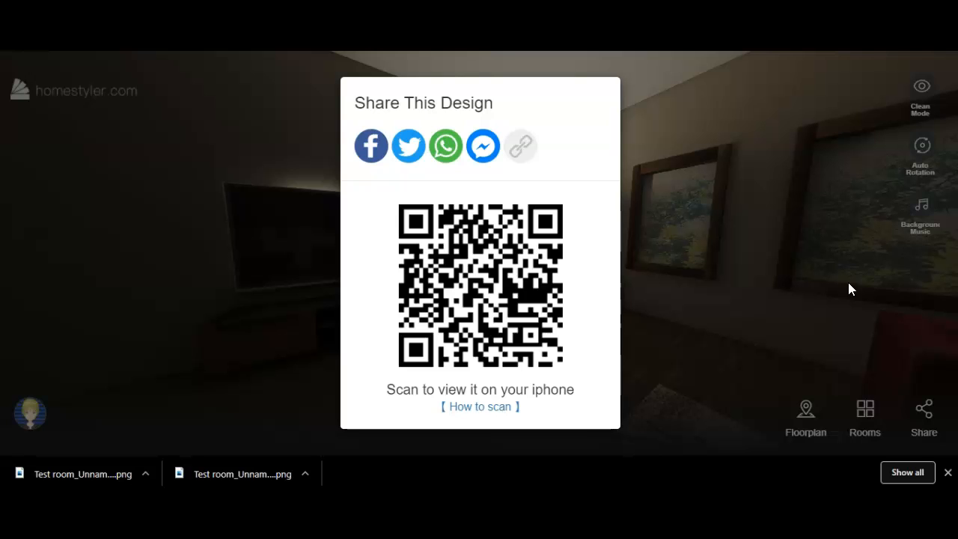
{"action": "left_click", "coordinate": [757, 311]}
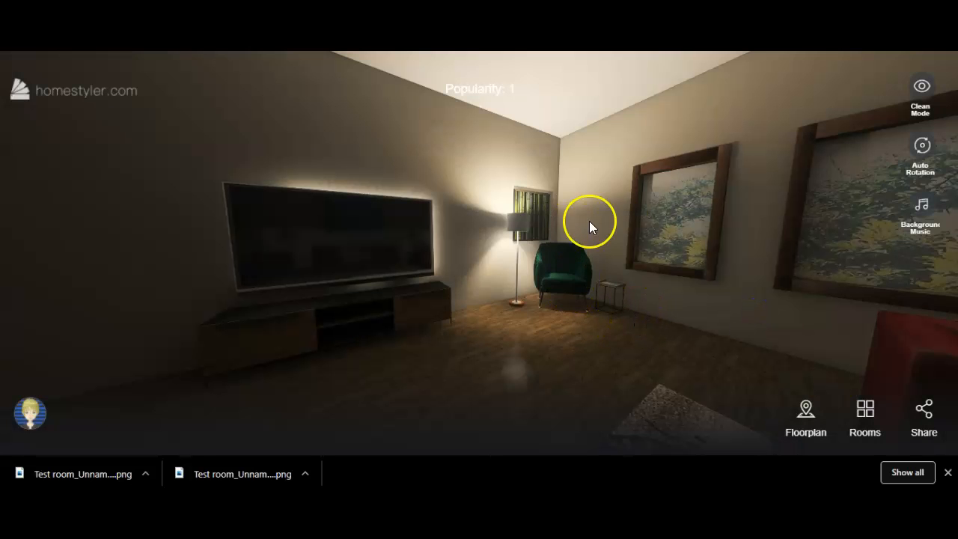